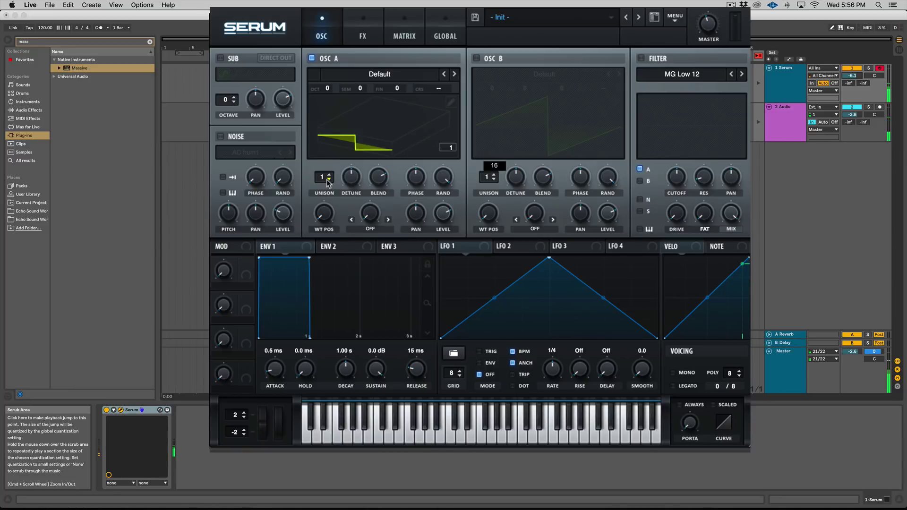
Give Osc A 2 unison voices and raise the unison detune to 0.05.
left_click_drag(328, 180, 329, 177)
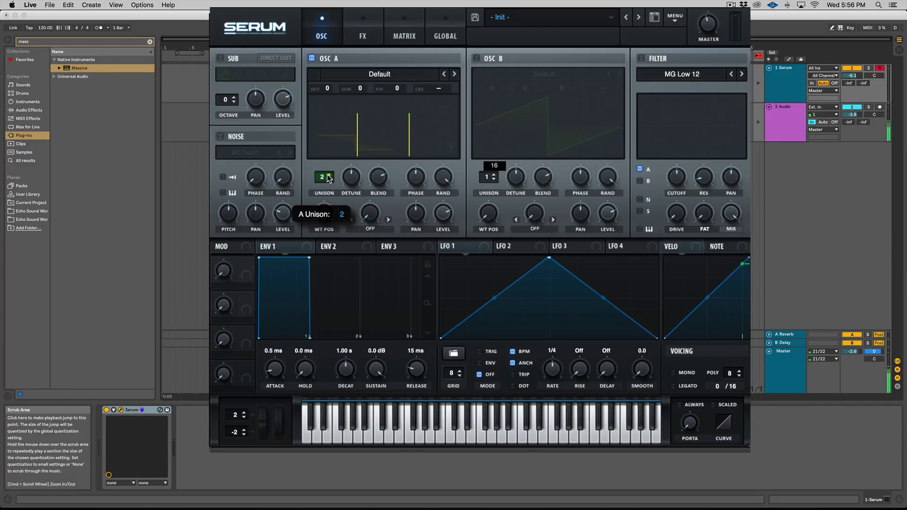
left_click(329, 178)
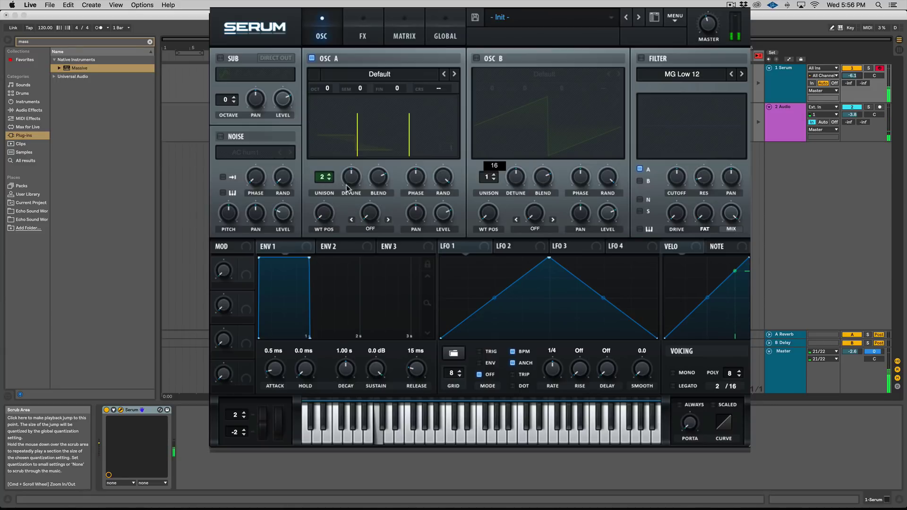
left_click_drag(347, 183, 352, 223)
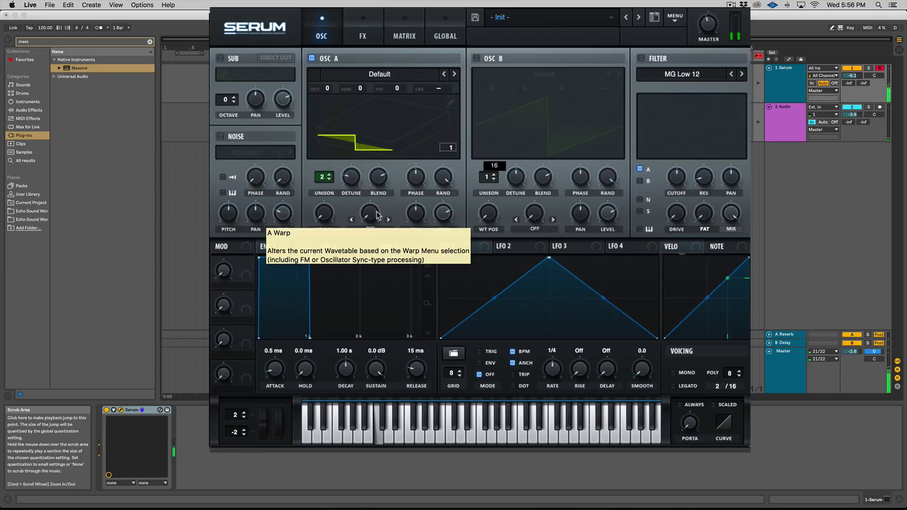
Narrow Osc A unison detune to 0.05 and add a third unison voice.
left_click_drag(353, 184, 354, 184)
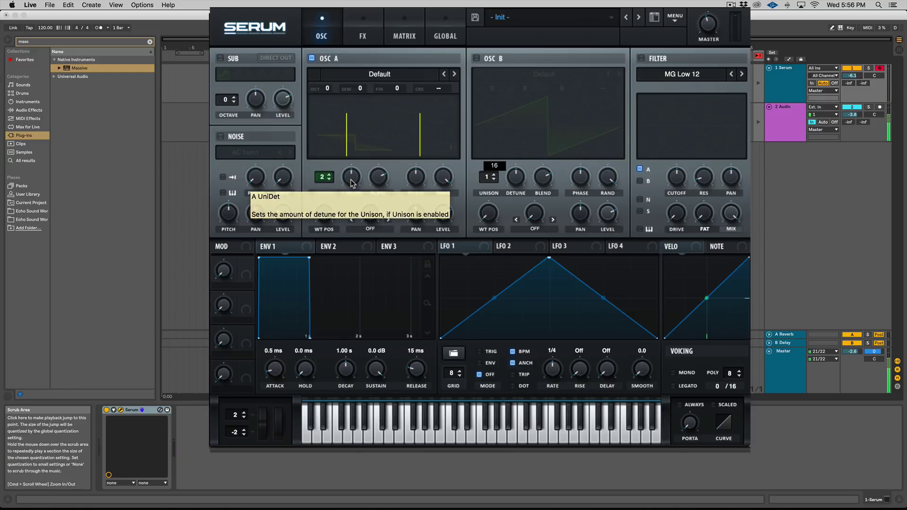
left_click_drag(327, 184, 329, 173)
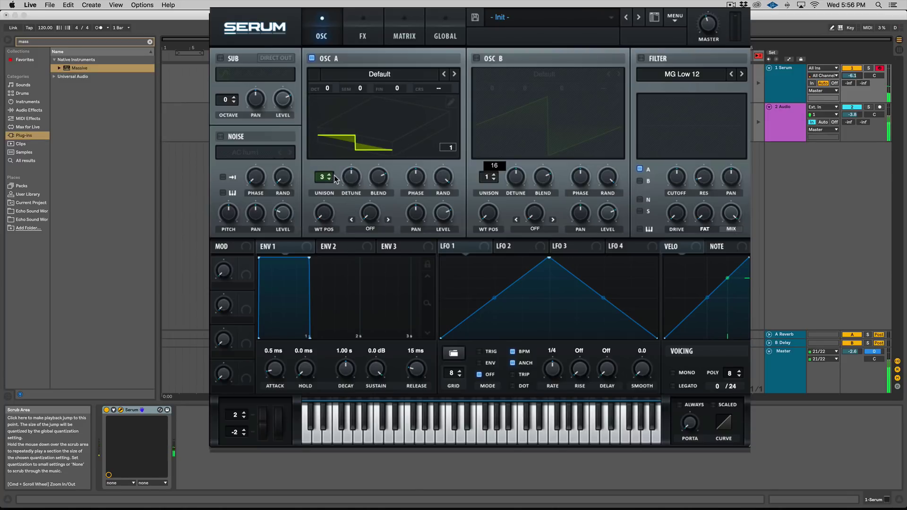
left_click(323, 183)
left_click_drag(324, 183, 324, 179)
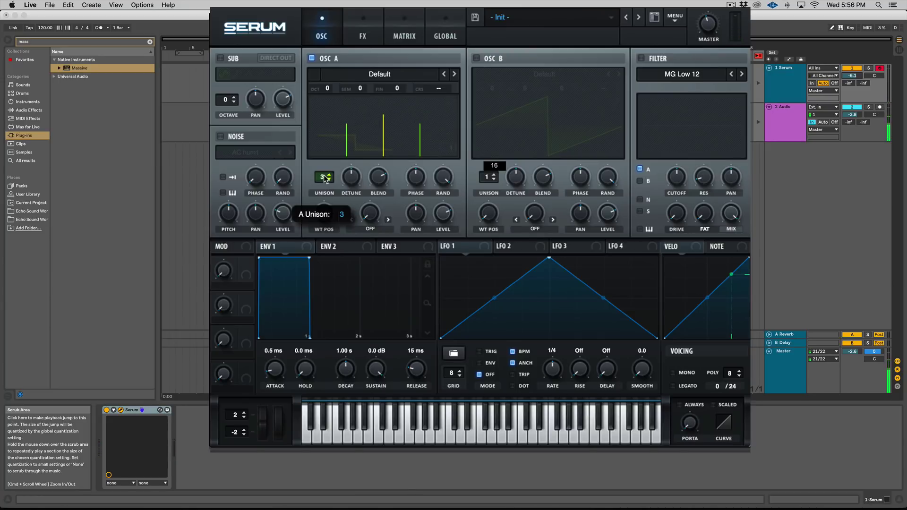
left_click_drag(325, 179, 324, 180)
Lower the unison blend to 47, raise it again, and set detune to 0.17.
left_click_drag(324, 180, 378, 299)
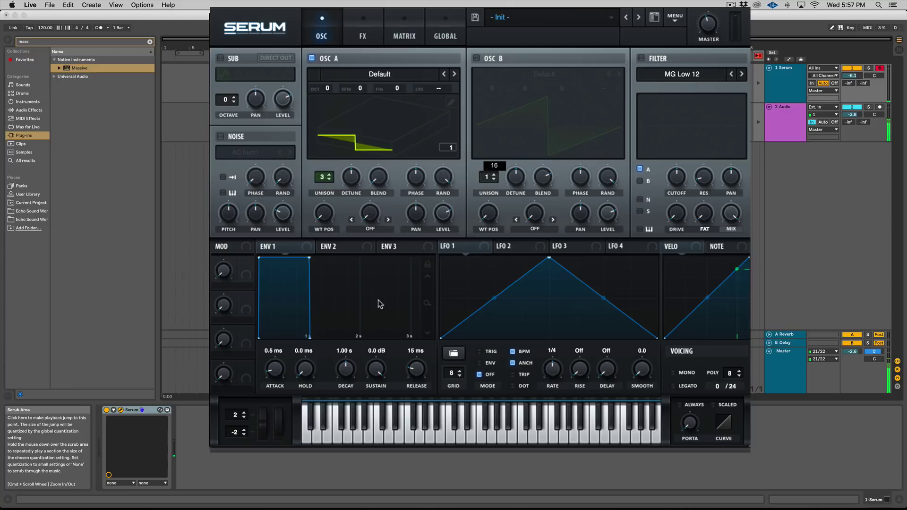
left_click_drag(386, 187, 382, 92)
left_click_drag(350, 179, 373, 207)
left_click(376, 182)
Step Osc A unison through 4, 3, 5 and 7 voices.
left_click_drag(326, 180, 328, 175)
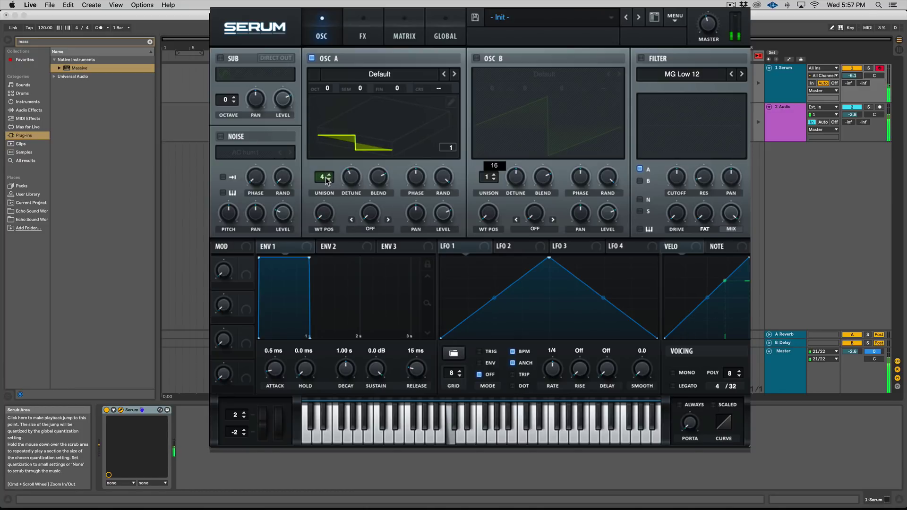
mouse_move(326, 180)
left_mouse_down()
mouse_move(329, 169)
mouse_move(325, 175)
left_mouse_up()
left_click(326, 175)
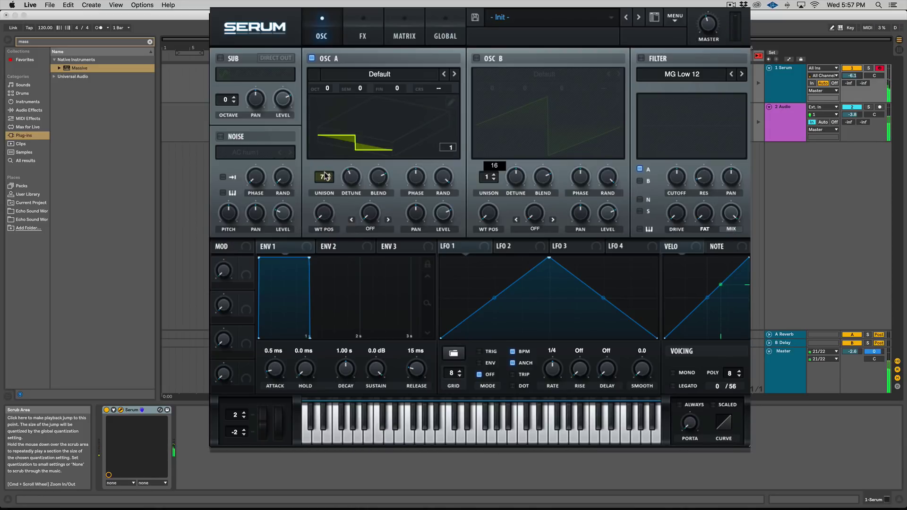
left_click(325, 176)
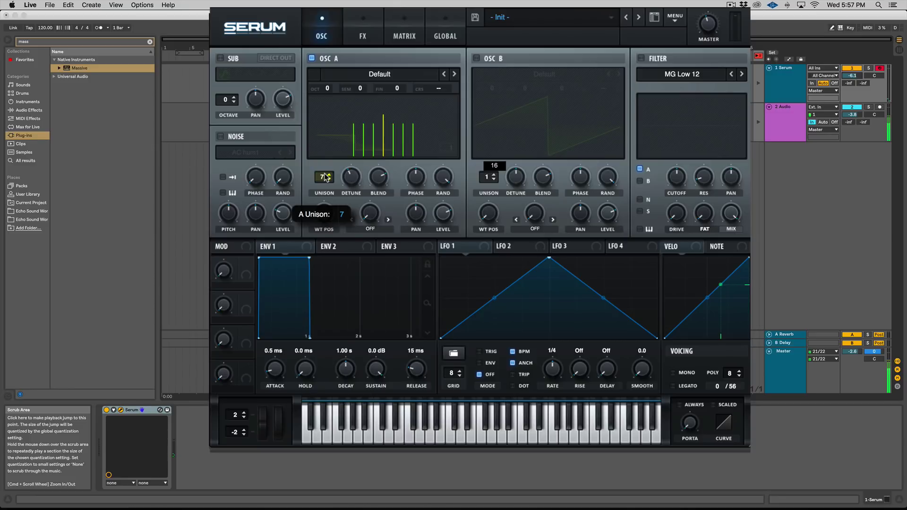
Raise Osc A unison to 8 voices and tighten the unison detune to 0.11.
left_click(325, 175)
left_click_drag(326, 175, 325, 211)
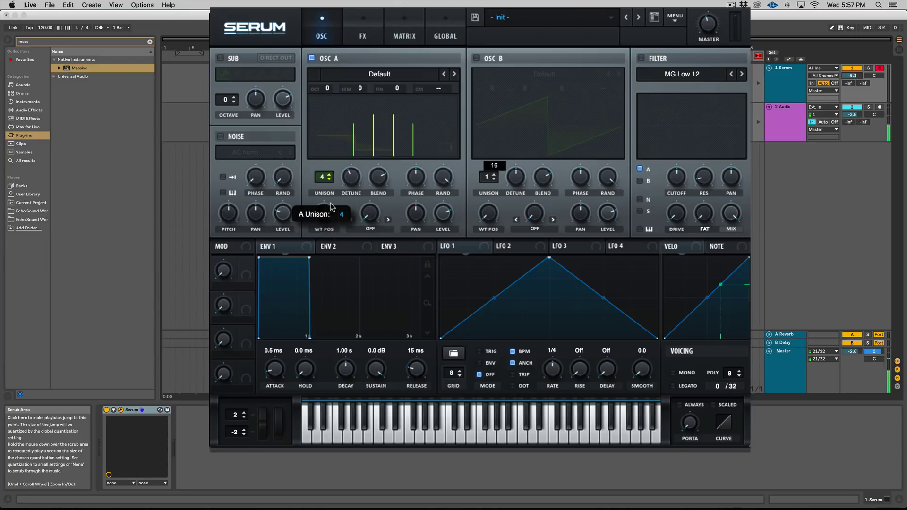
mouse_move(351, 178)
left_mouse_down()
mouse_move(353, 198)
mouse_move(325, 156)
mouse_move(333, 69)
left_mouse_up()
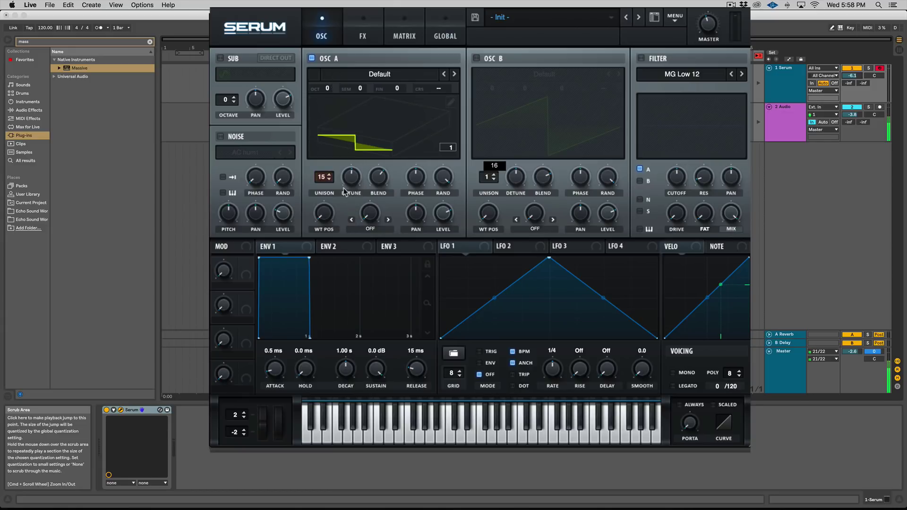
Play notes on the keyboard to audition the 15-voice unison sound.
left_click(327, 180)
key("a")
key("s")
key("k")
key("d")
key("k")
key("s")
key("k")
Cut Osc A unison from 15 down to 4 voices and play notes again.
left_click_drag(321, 176, 318, 279)
key("s")
key("k")
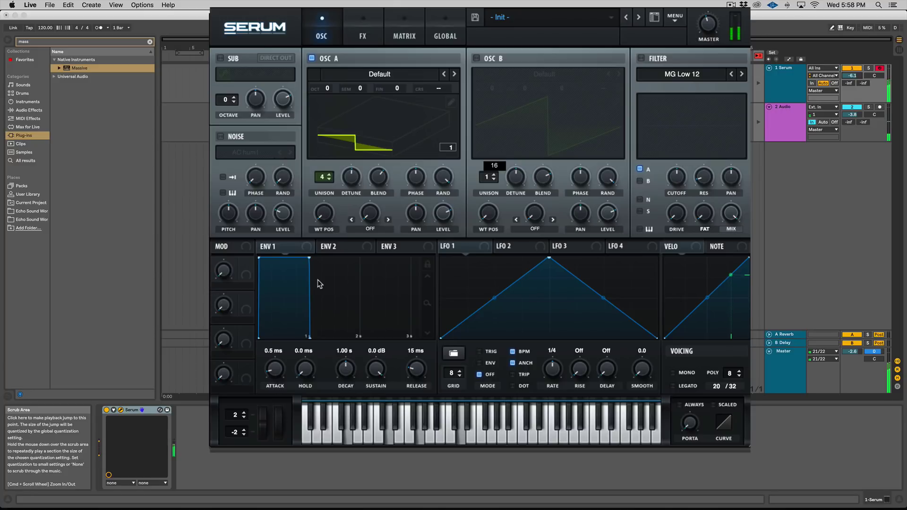
key("s")
key("k")
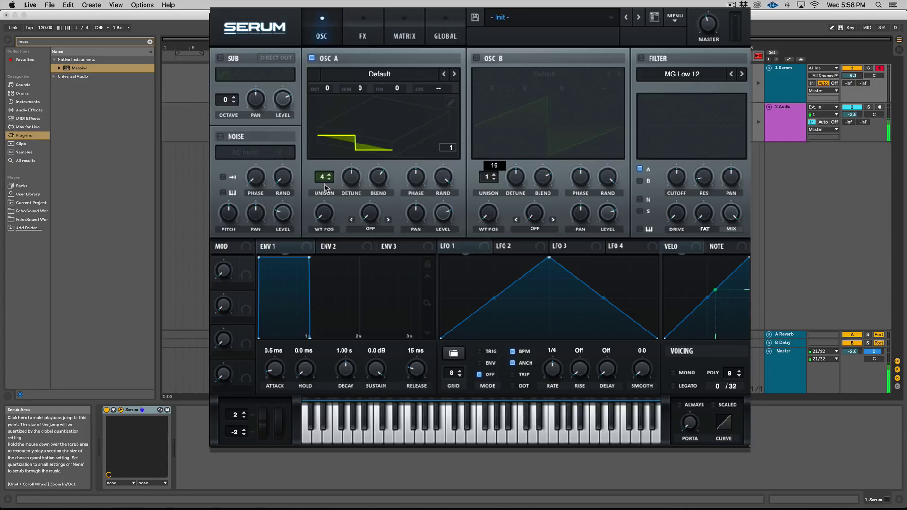
left_click_drag(323, 180, 325, 156)
left_click(322, 177)
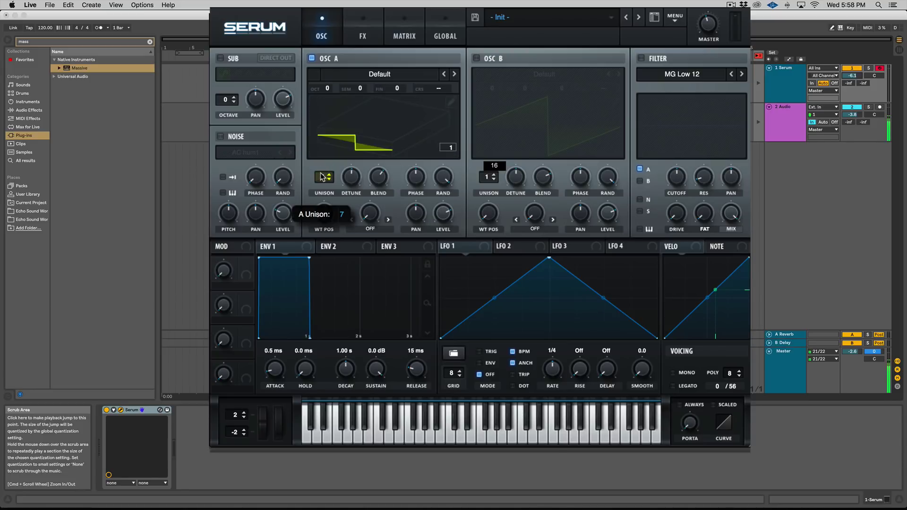
left_click(323, 177)
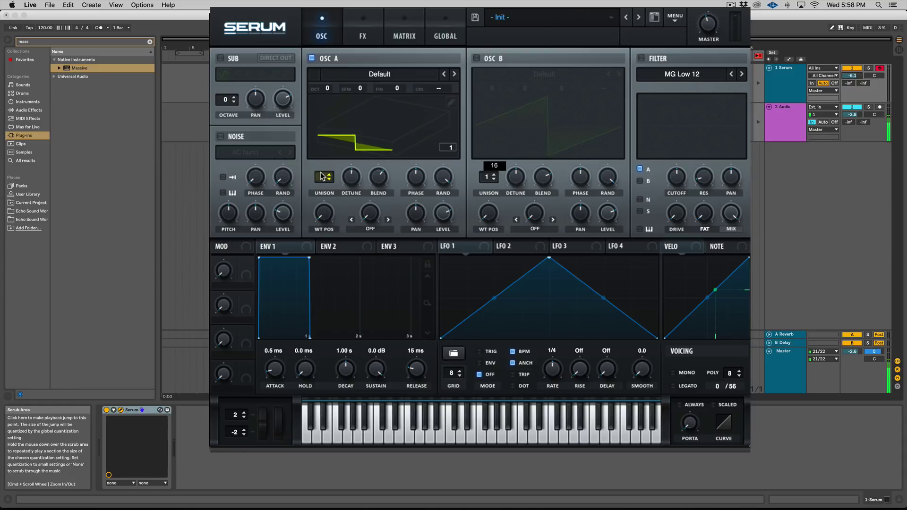
left_click(330, 175)
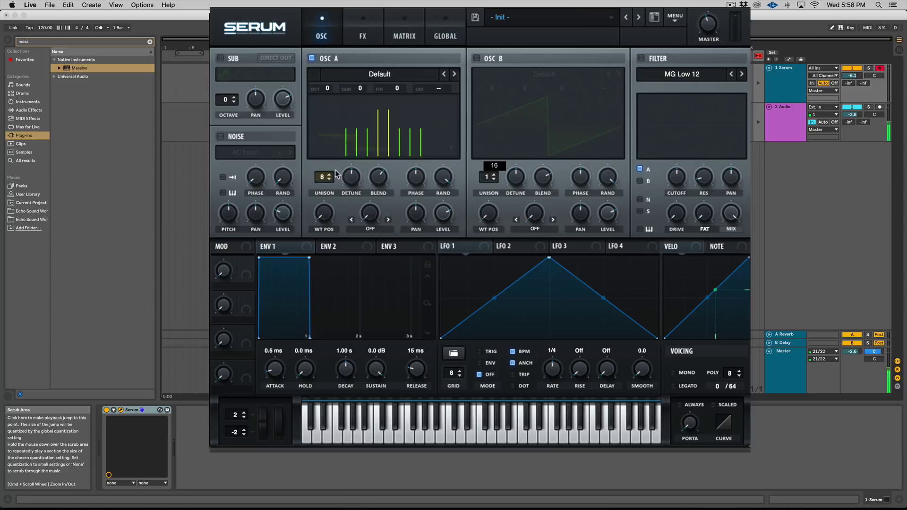
left_click_drag(336, 174, 321, 225)
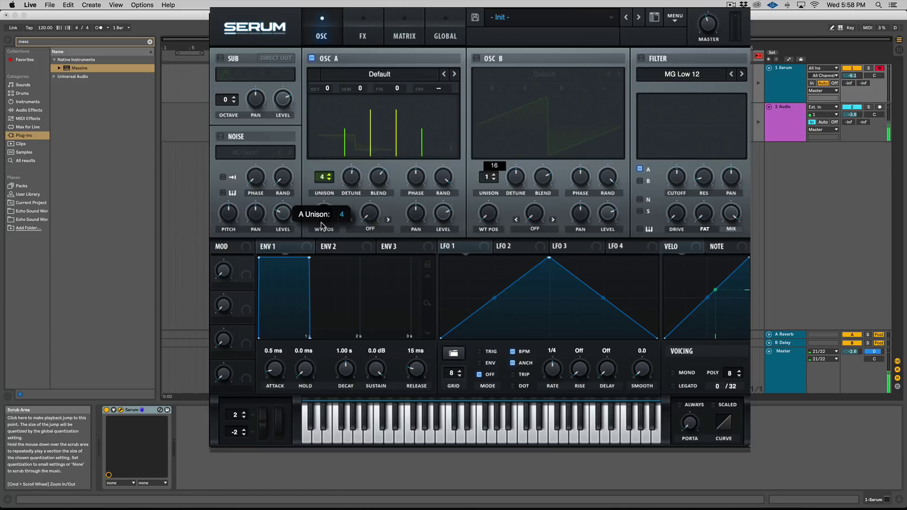